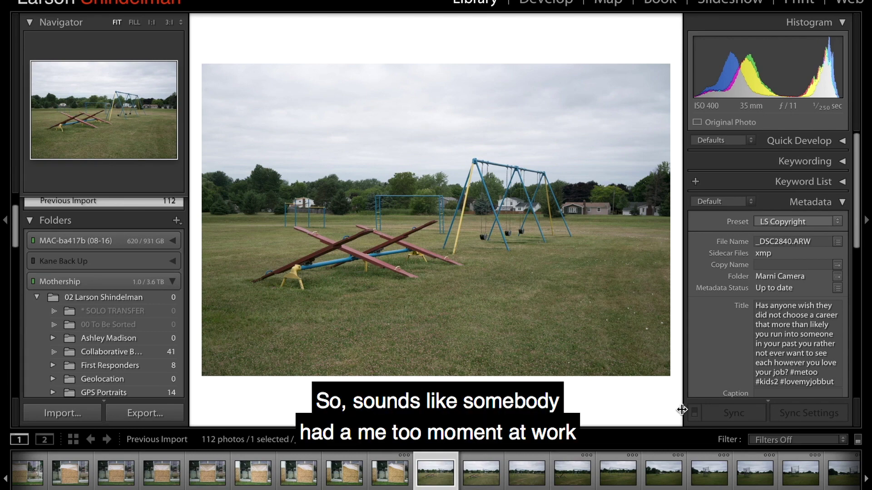
# Step: Give the seesaw and swing set photo _DSC2841.ARW a 2-star rating and compare it with the following swing set photo
pyautogui.press('Right')
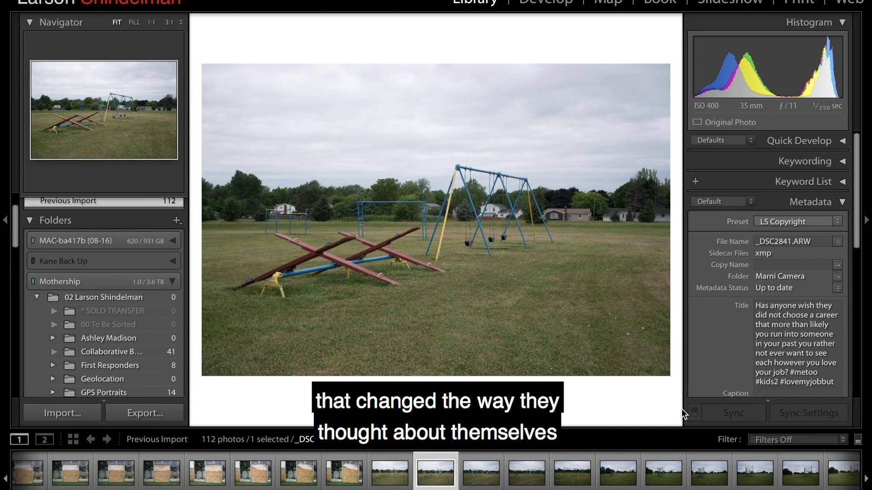
pyautogui.press('2')
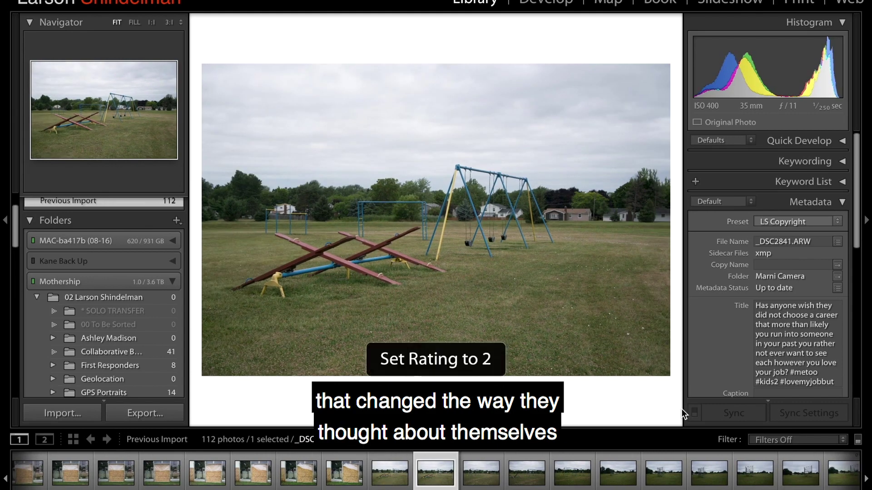
pyautogui.press('Right')
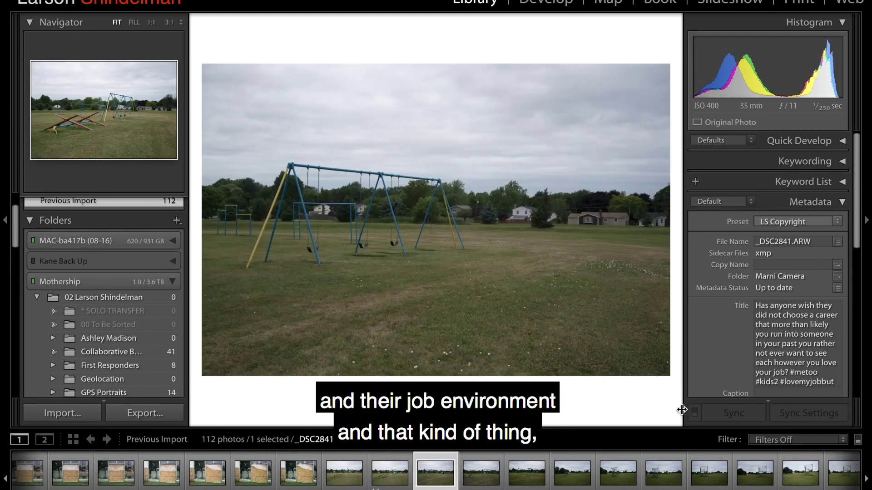
pyautogui.press('Left')
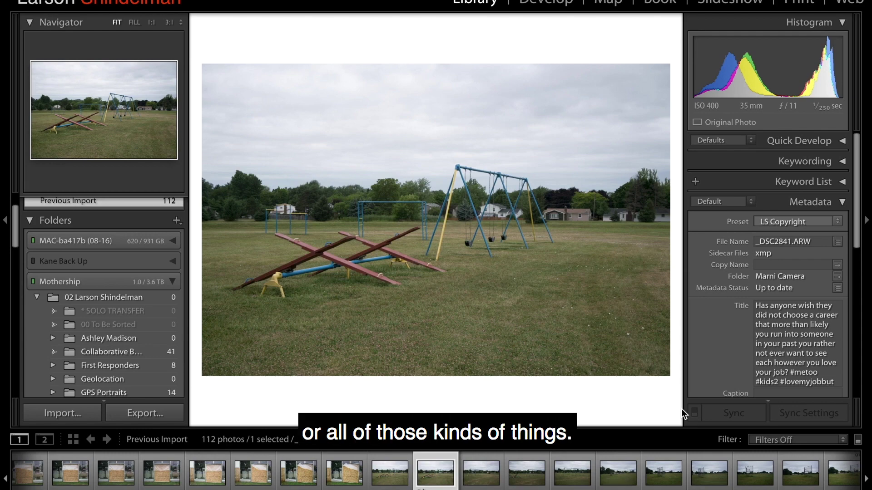
pyautogui.press('Right')
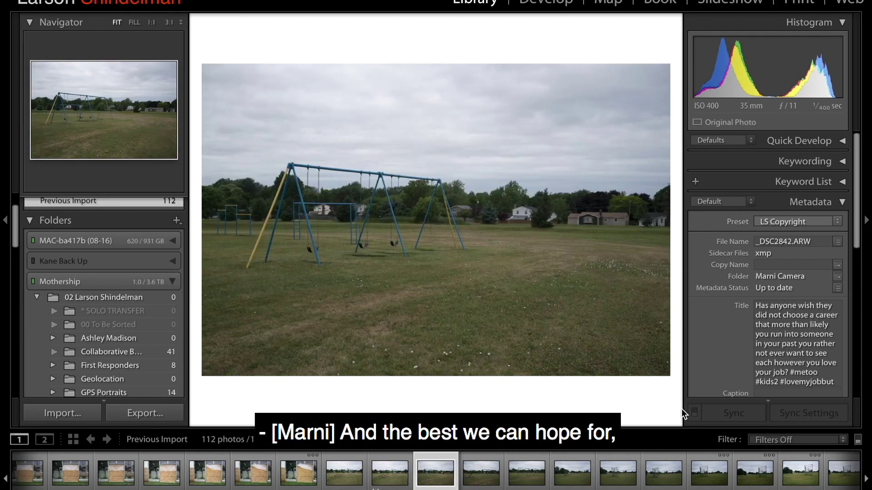
# Step: Browse the photos from _DSC2842.ARW to _DSC2861.ARW, examining the fence and open field compositions for strong candidates
pyautogui.press('Right')
pyautogui.press('Right')
pyautogui.press('Right')
pyautogui.press('Right')
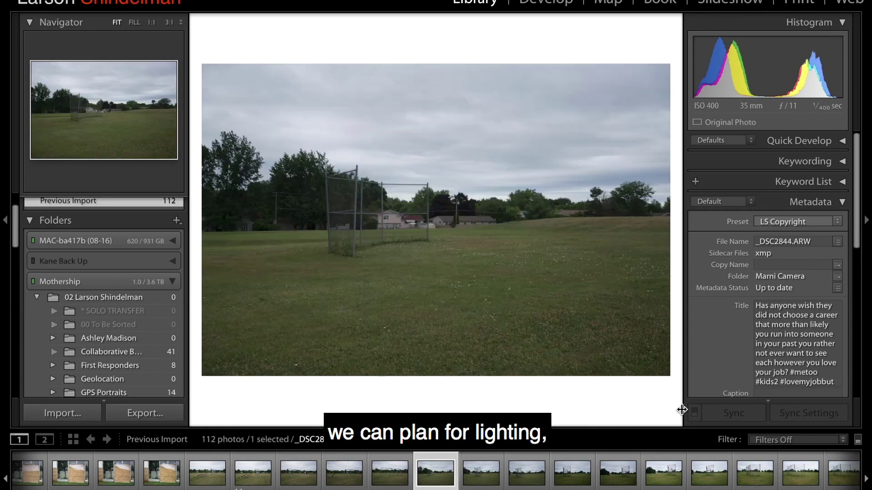
pyautogui.press('Right')
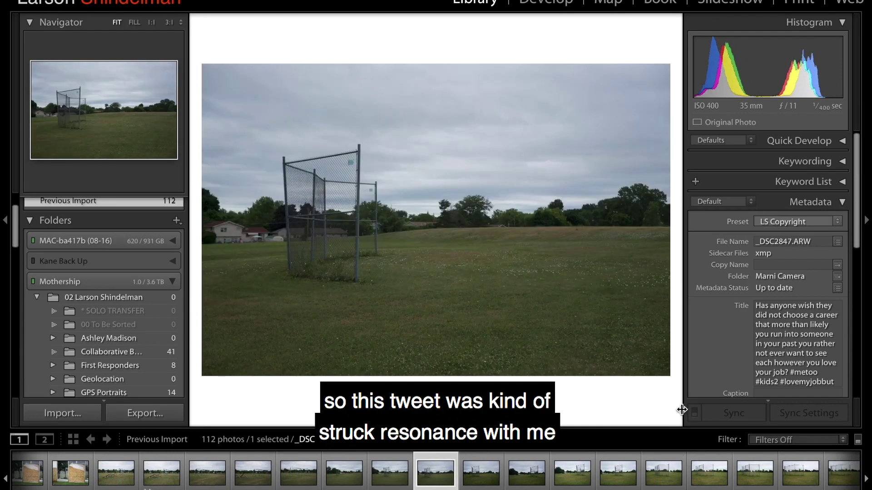
pyautogui.press('Right')
pyautogui.press('Right')
pyautogui.press('Right')
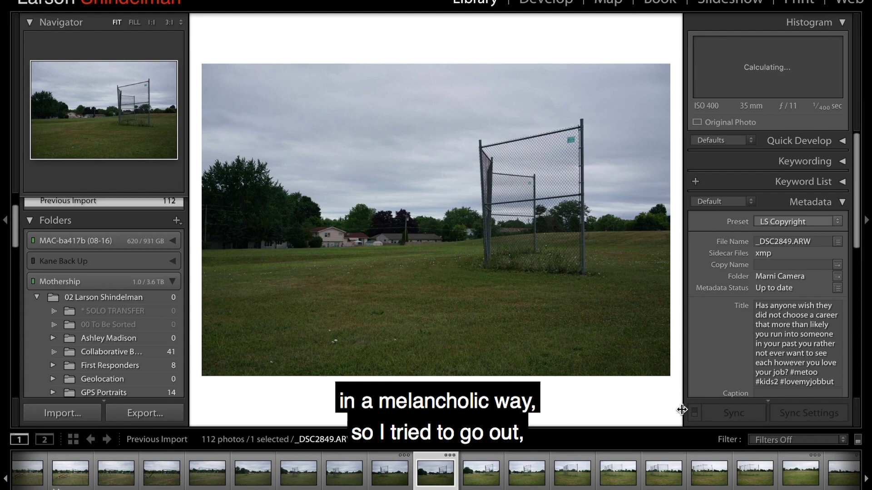
pyautogui.press('Right')
pyautogui.press('Right')
pyautogui.press('Right')
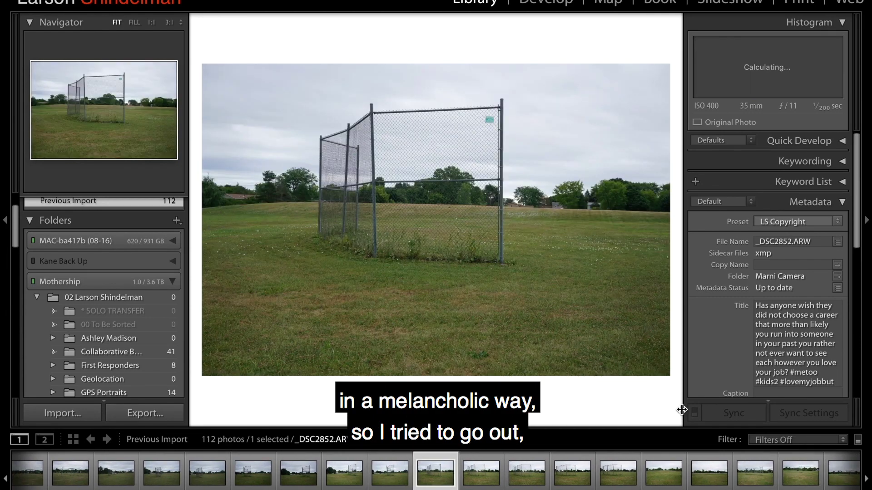
pyautogui.press('Right')
pyautogui.press('Right')
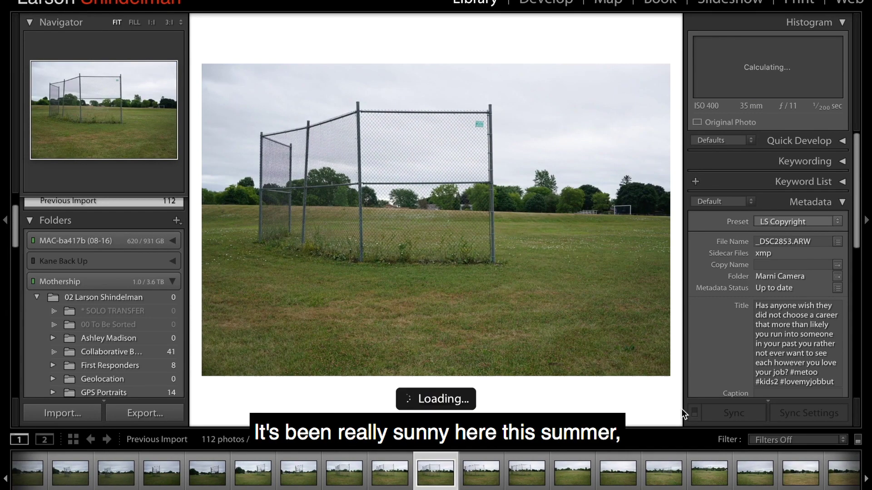
pyautogui.press('Right')
pyautogui.press('Right')
pyautogui.press('Right')
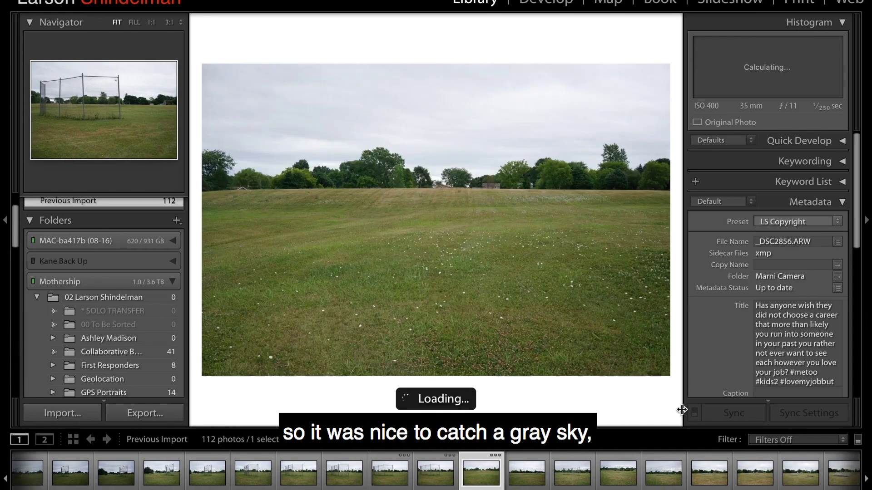
pyautogui.press('Right')
pyautogui.press('Right')
pyautogui.press('Right')
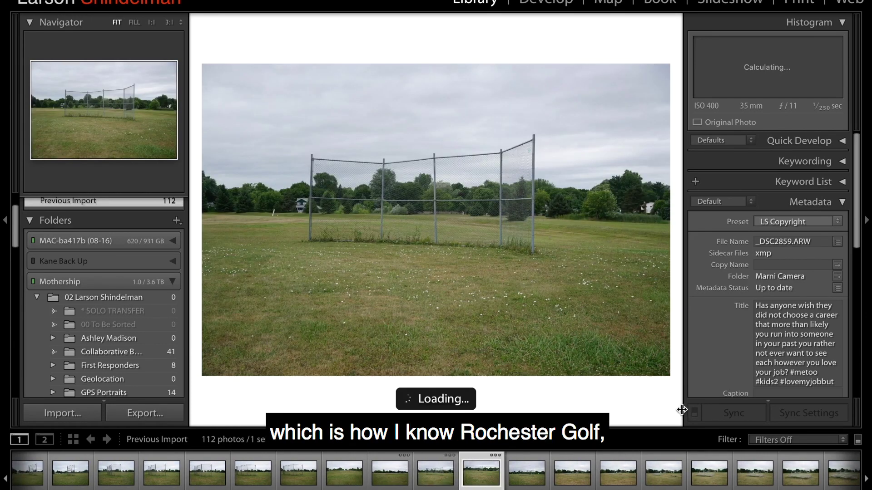
pyautogui.press('Right')
pyautogui.press('Right')
pyautogui.press('Right')
pyautogui.press('Right')
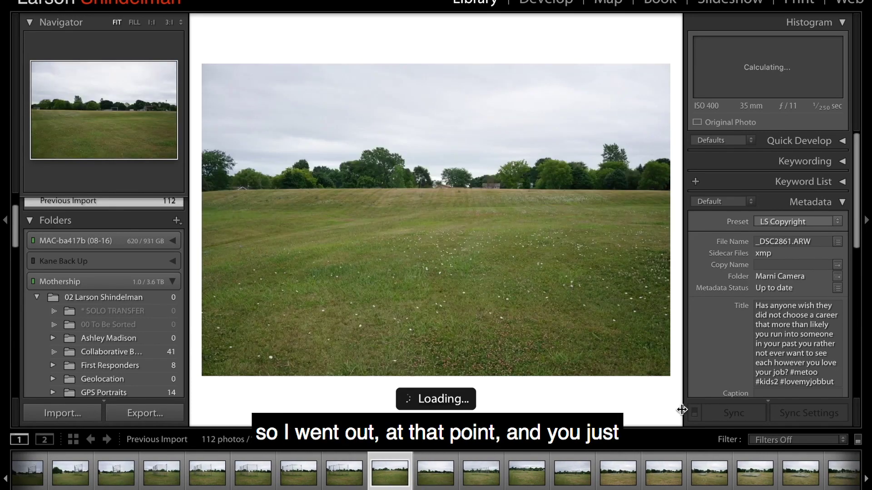
# Step: Return to the narrow-angle fence photos, compare _DSC2850.ARW to _DSC2852.ARW, and rate _DSC2851.ARW 2 stars
pyautogui.press('Left')
pyautogui.press('Left')
pyautogui.press('Left')
pyautogui.press('Left')
pyautogui.press('Left')
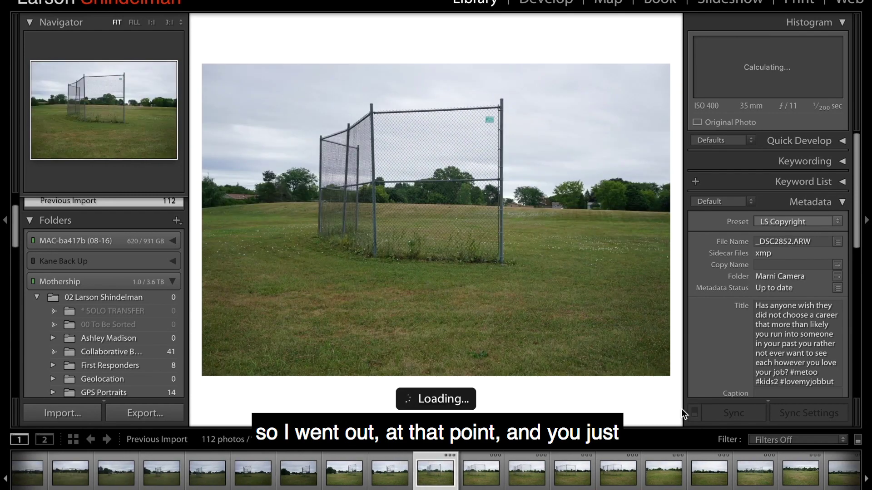
pyautogui.press('Left')
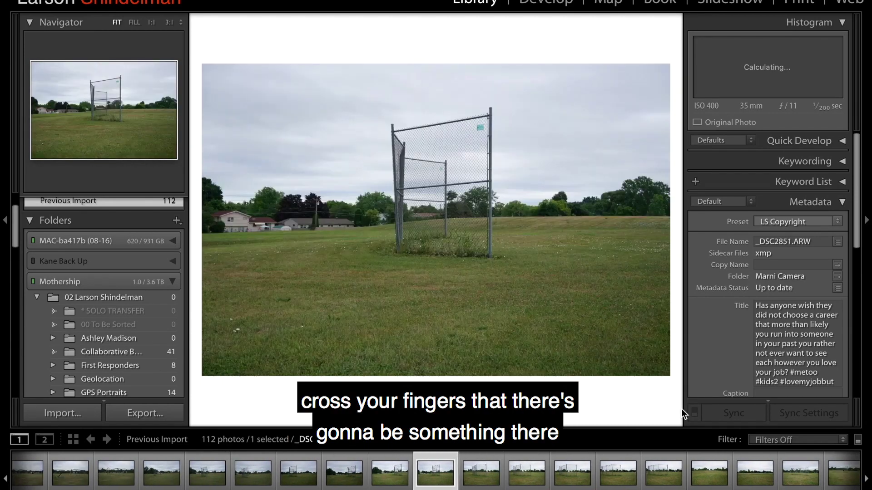
pyautogui.press('Right')
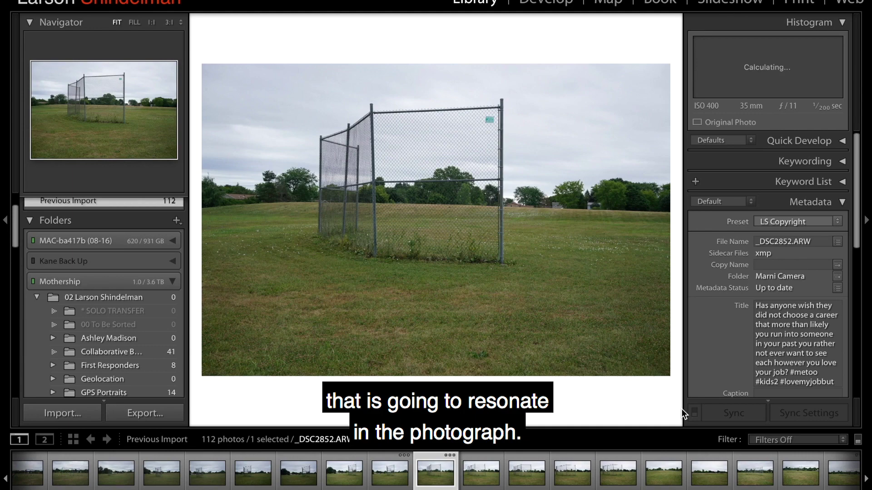
pyautogui.press('Left')
pyautogui.press('Left')
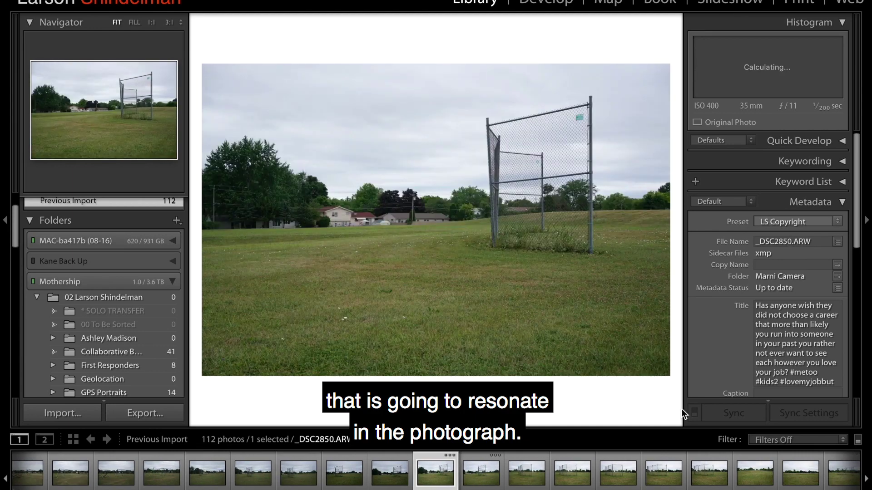
pyautogui.press('Right')
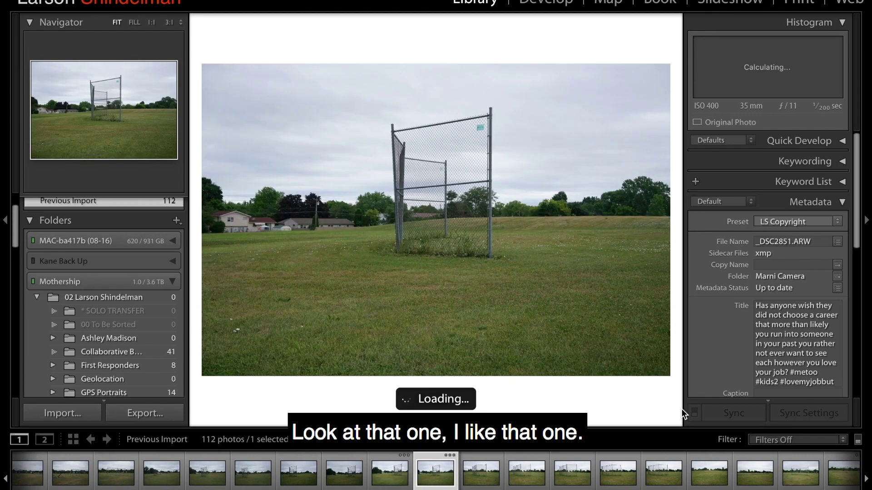
pyautogui.press('2')
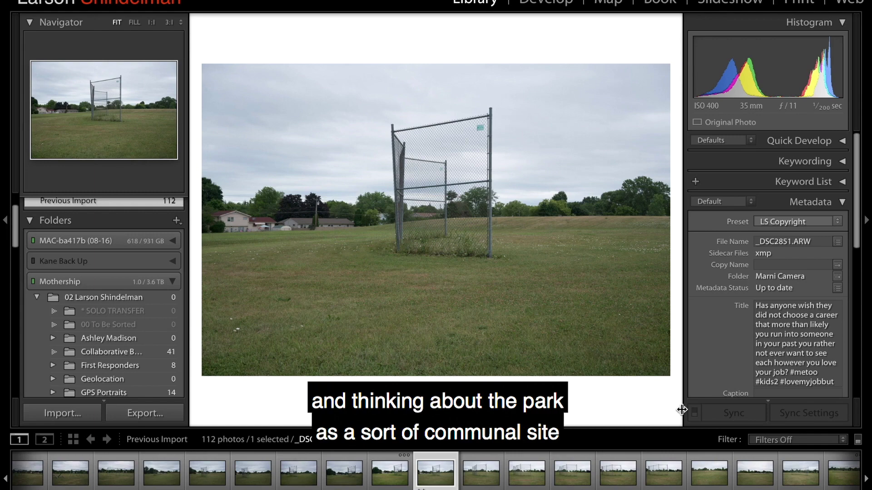
# Step: Review the photos following _DSC2851.ARW up to _DSC2861.ARW, comparing the different angles on the fence
pyautogui.press('Right')
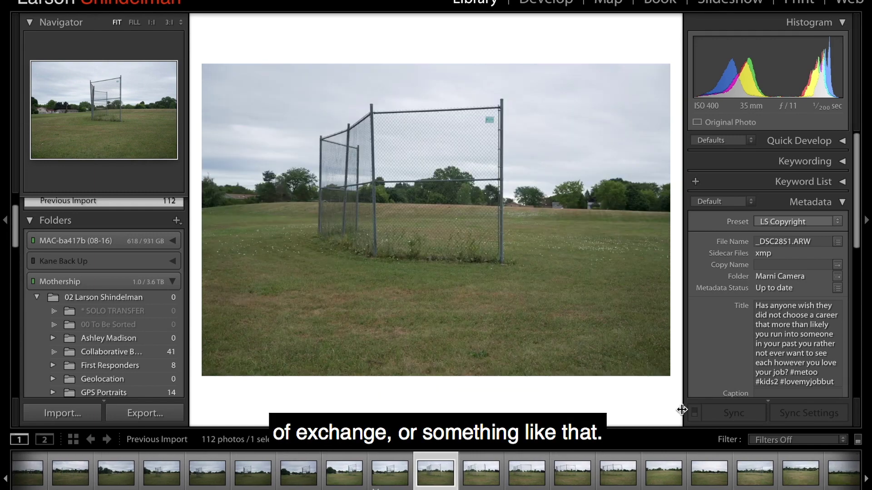
pyautogui.press('Right')
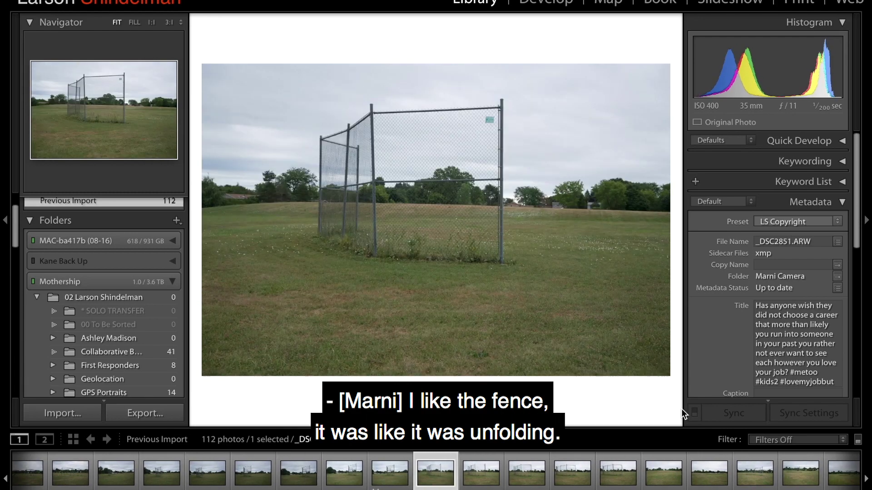
pyautogui.press('Right')
pyautogui.press('Right')
pyautogui.press('Right')
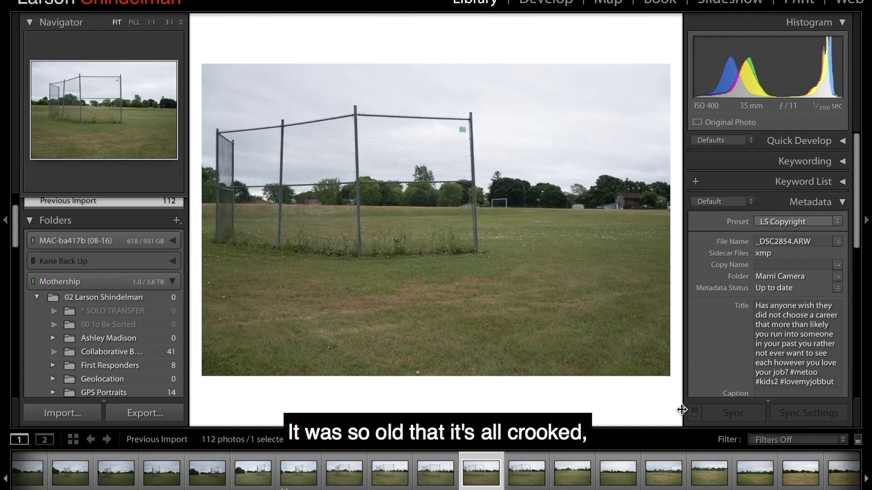
pyautogui.press('Right')
pyautogui.press('Right')
pyautogui.press('Right')
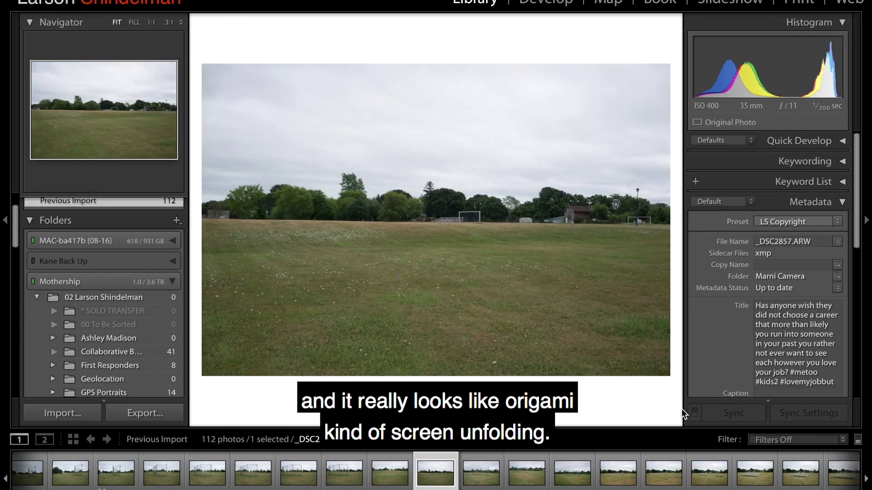
pyautogui.press('Right')
pyautogui.press('Right')
pyautogui.press('Right')
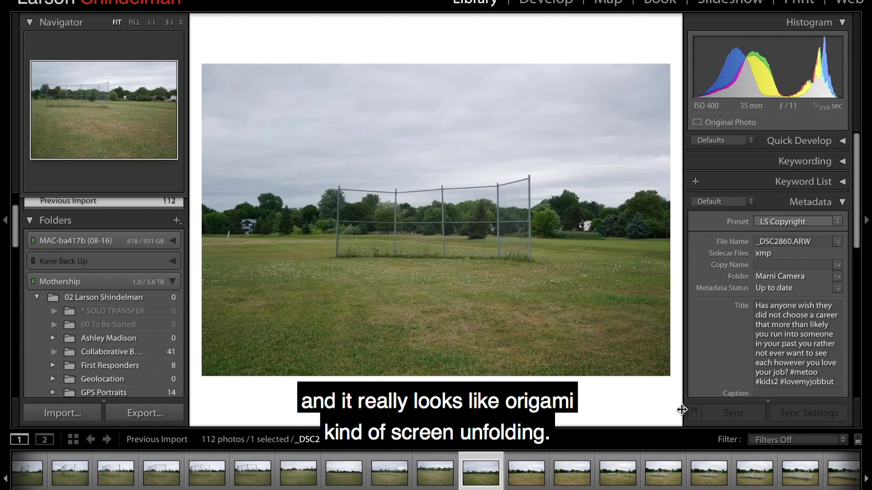
pyautogui.press('Left')
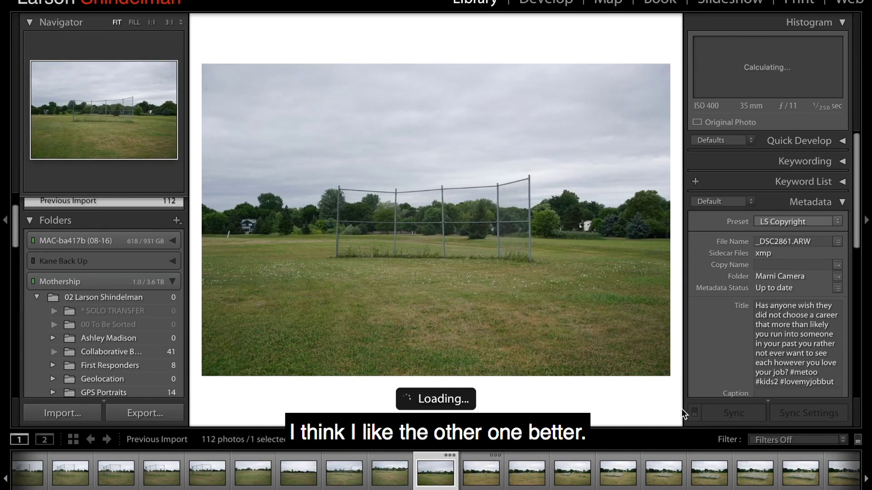
pyautogui.press('Right')
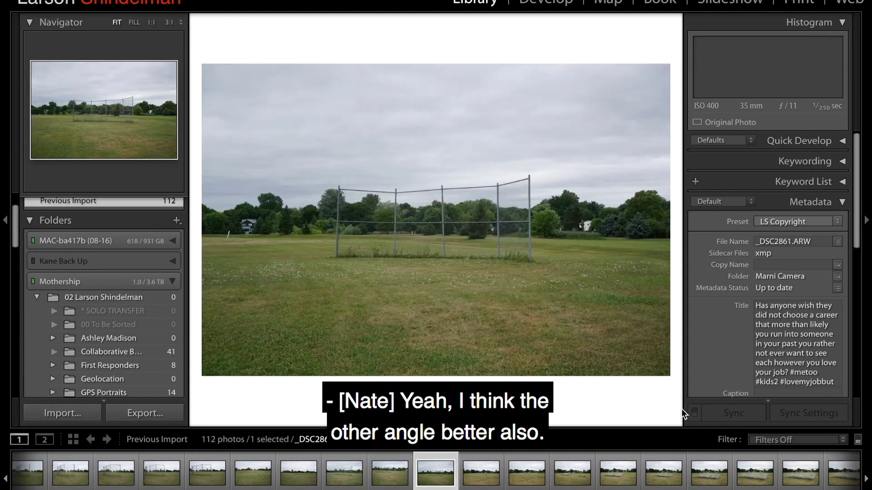
# Step: Go back through the sequence to re-examine the closer views of the unfolding fence around _DSC2853.ARW
pyautogui.press('Left')
pyautogui.press('Left')
pyautogui.press('Left')
pyautogui.press('Left')
pyautogui.press('Left')
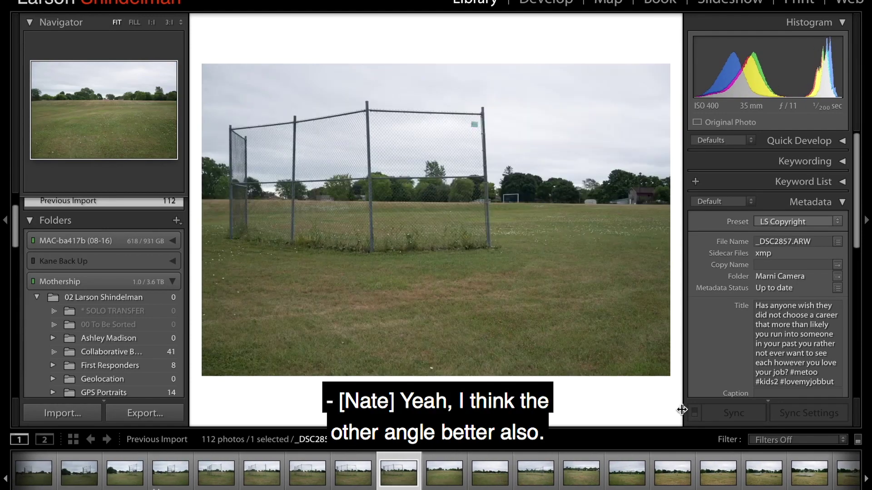
pyautogui.press('Left')
pyautogui.press('Left')
pyautogui.press('Left')
pyautogui.press('Left')
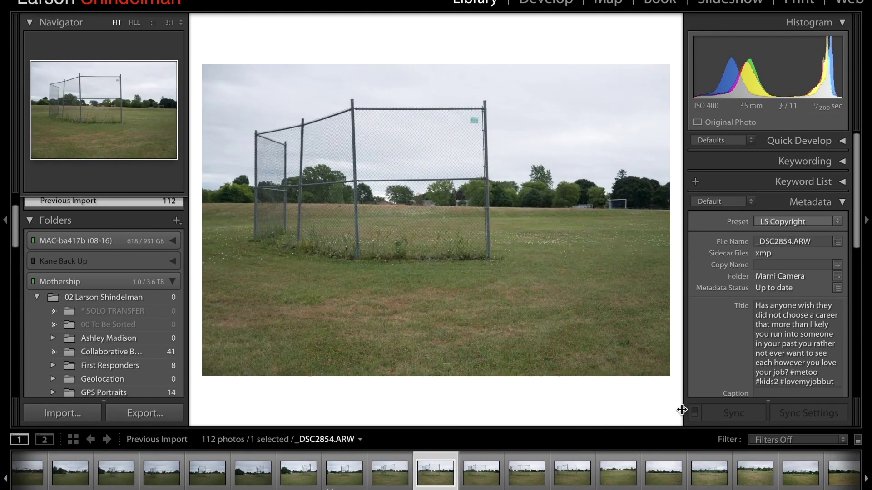
# Step: Compare the fence photos _DSC2851.ARW to _DSC2854.ARW and give _DSC2854.ARW a 2-star rating
pyautogui.press('Right')
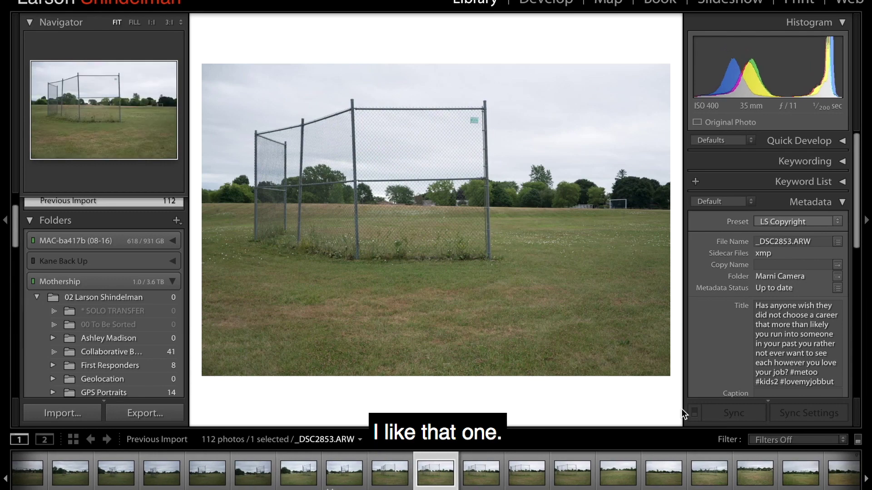
pyautogui.press('Left')
pyautogui.press('Left')
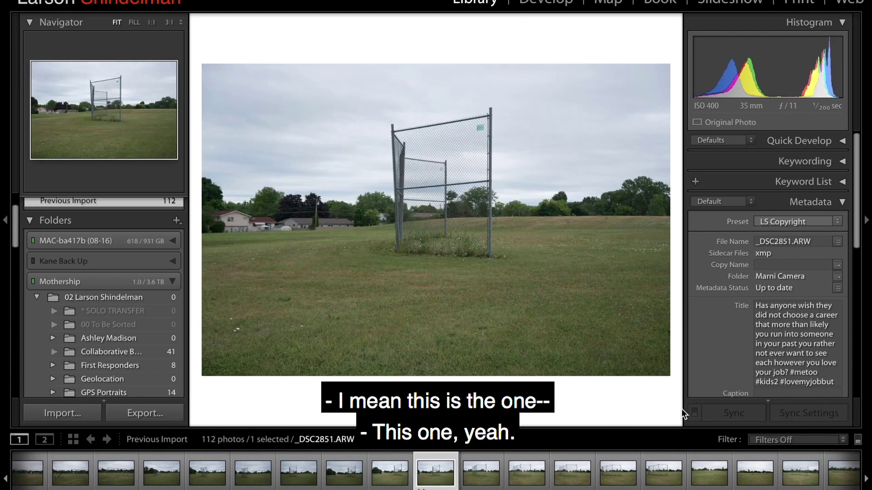
pyautogui.press('Right')
pyautogui.press('Right')
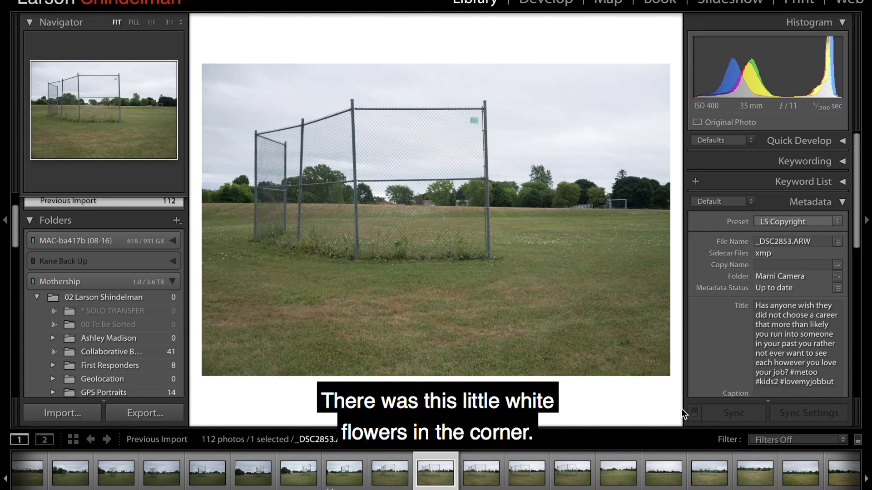
pyautogui.press('Right')
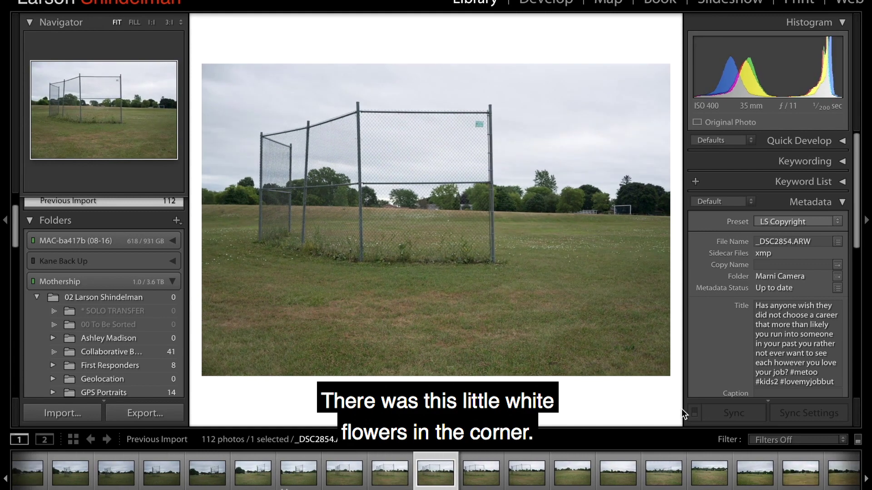
pyautogui.press('2')
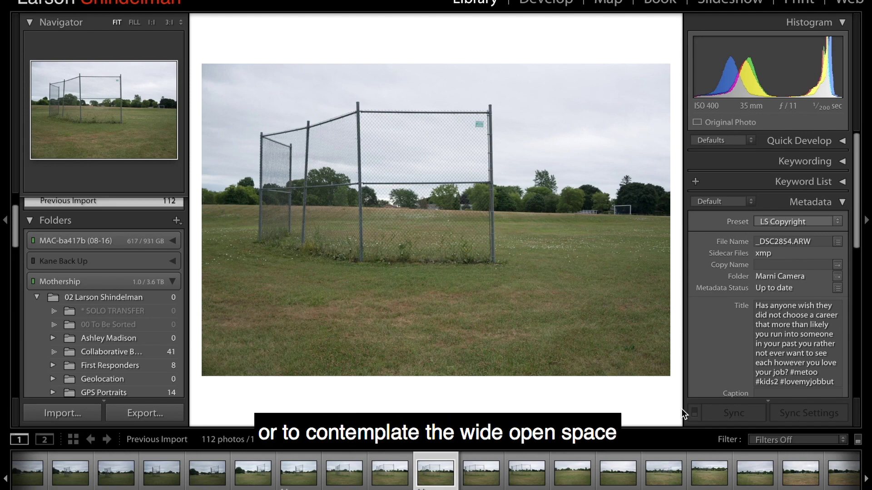
# Step: Review the remaining fence photos after _DSC2854.ARW and continue to the first bleacher photos around _DSC2863.ARW
pyautogui.press('Right')
pyautogui.press('Right')
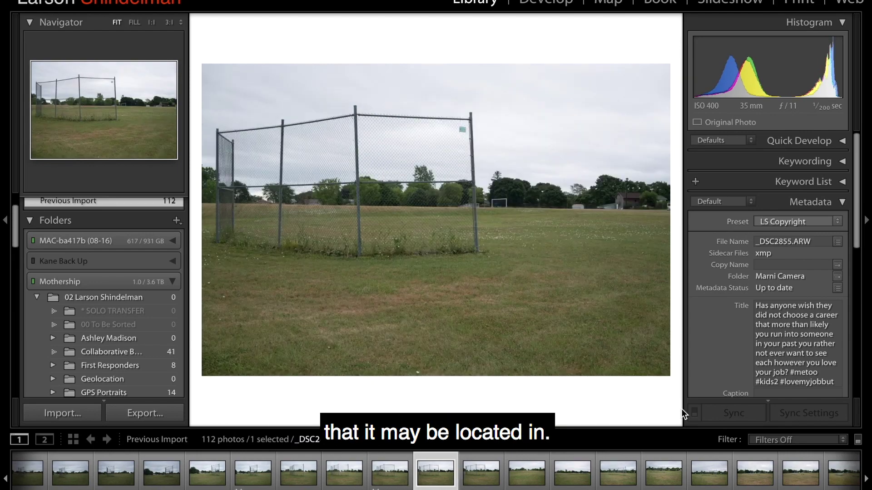
pyautogui.press('Right')
pyautogui.press('Right')
pyautogui.press('Right')
pyautogui.press('Right')
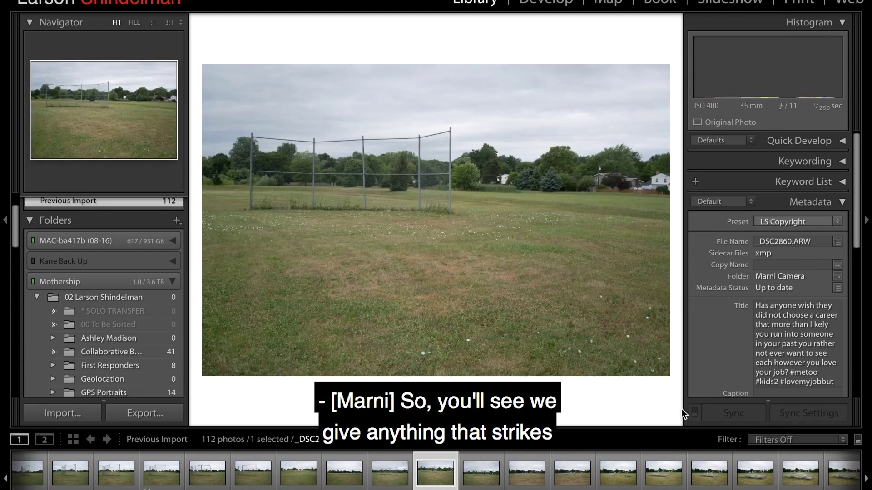
pyautogui.press('Right')
pyautogui.press('Right')
pyautogui.press('Right')
pyautogui.press('Right')
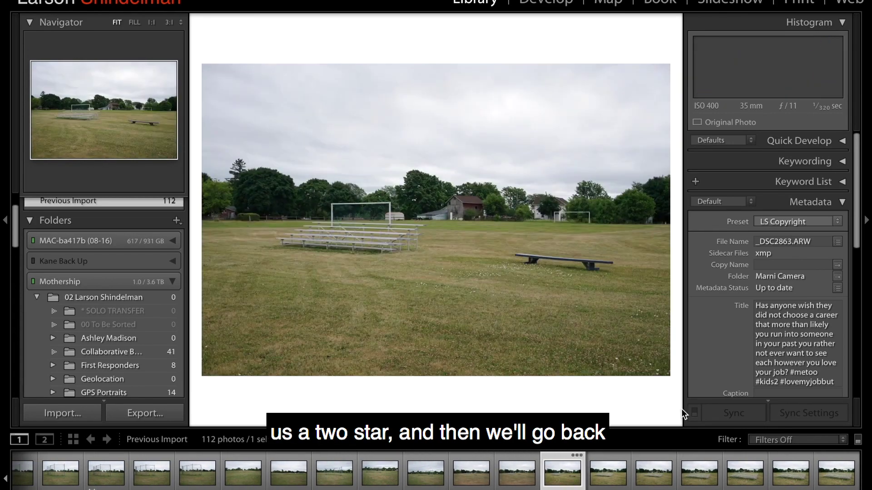
# Step: Look through the bleacher photos up to _DSC2870.ARW and give _DSC2869.ARW a 2-star rating
pyautogui.press('Right')
pyautogui.press('Right')
pyautogui.press('Right')
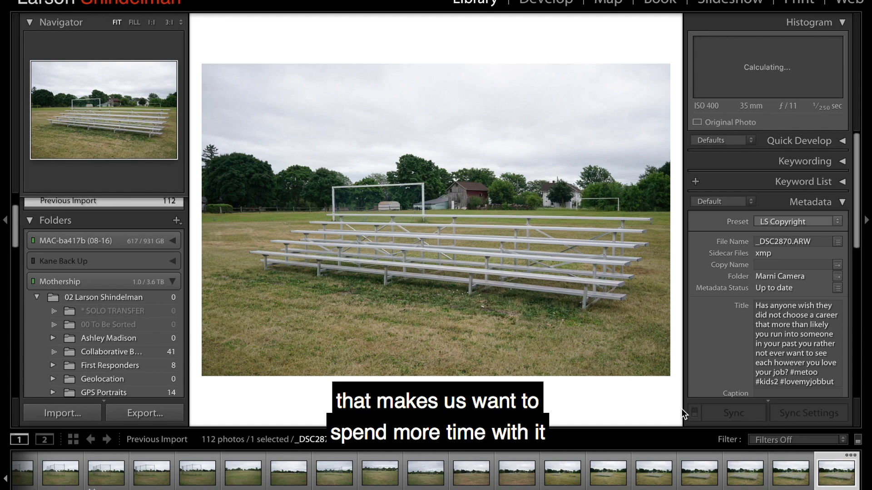
pyautogui.press('Left')
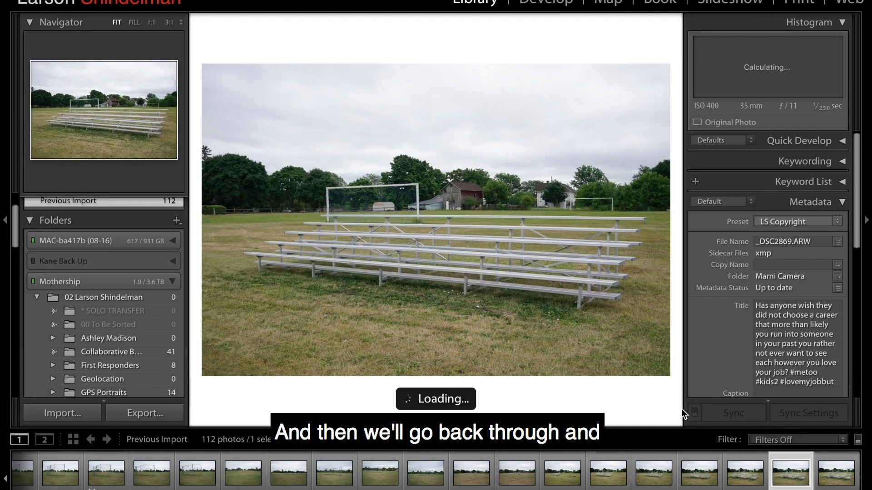
pyautogui.press('2')
# Step: Compare the bleacher photos from _DSC2866.ARW to _DSC2869.ARW, weighing the closer views against the more distant one
pyautogui.press('Left')
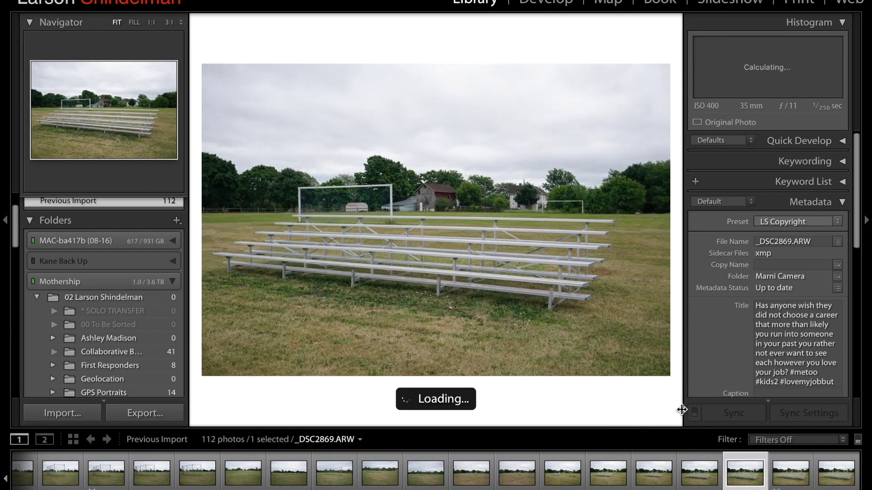
pyautogui.press('Left')
pyautogui.press('Left')
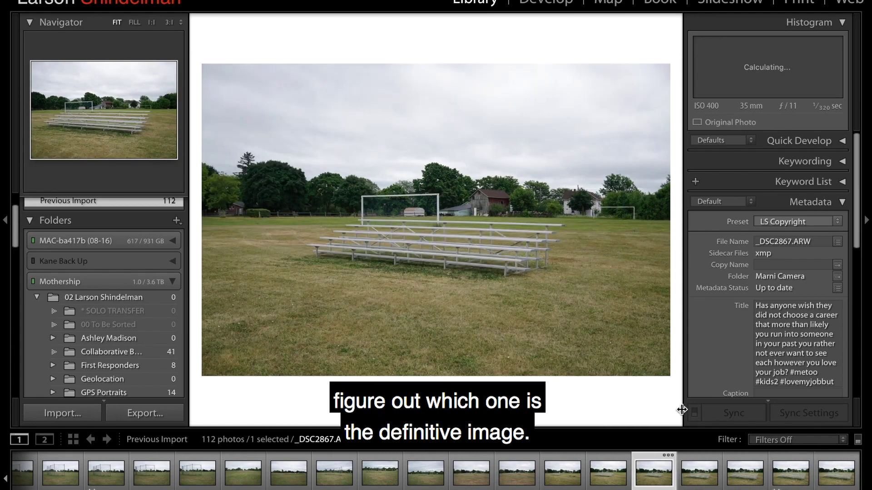
pyautogui.press('Right')
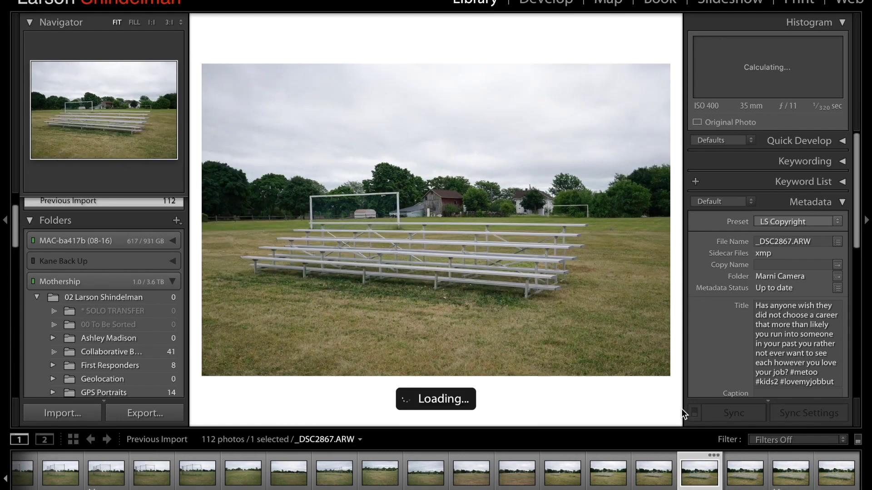
pyautogui.press('Left')
pyautogui.press('Right')
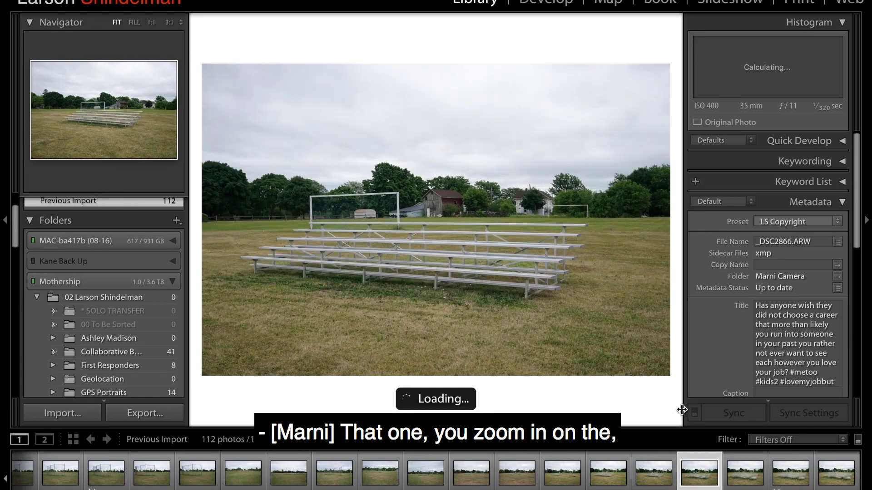
pyautogui.press('Right')
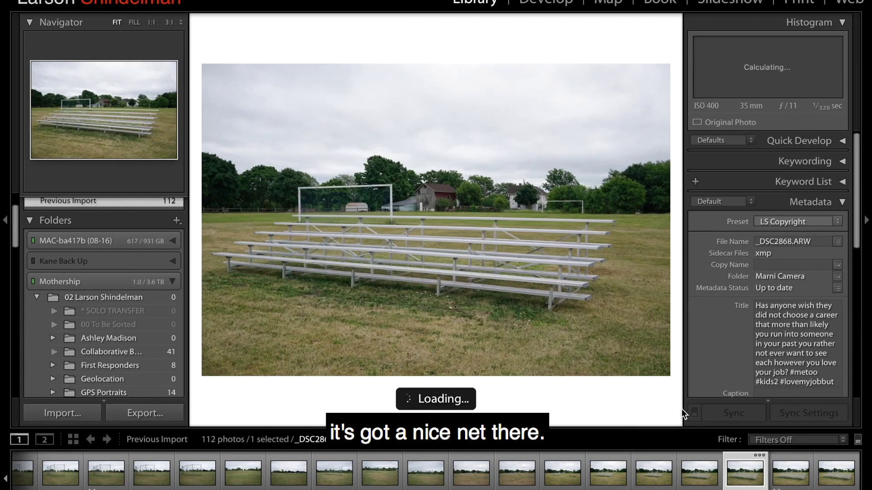
pyautogui.press('Right')
pyautogui.press('Left')
pyautogui.press('Left')
pyautogui.press('Left')
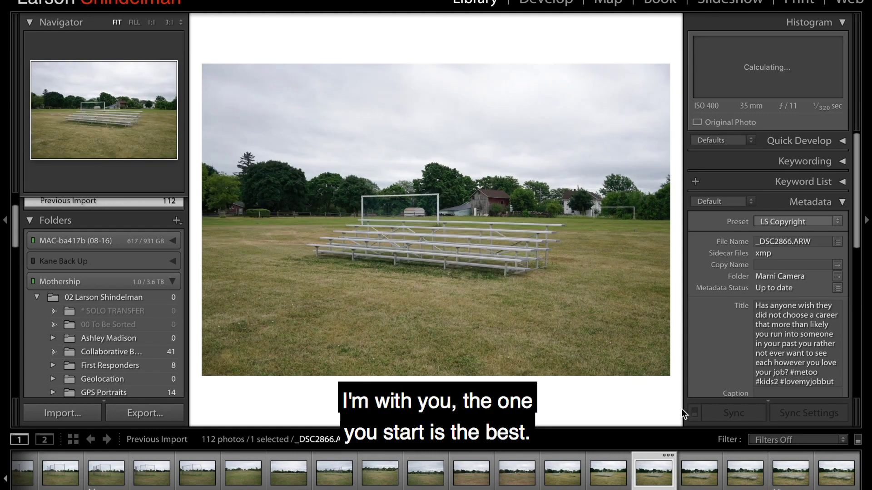
# Step: Compare the distant bleacher view _DSC2866.ARW with the photo just before it
pyautogui.press('Left')
pyautogui.press('Right')
pyautogui.press('Left')
pyautogui.press('Right')
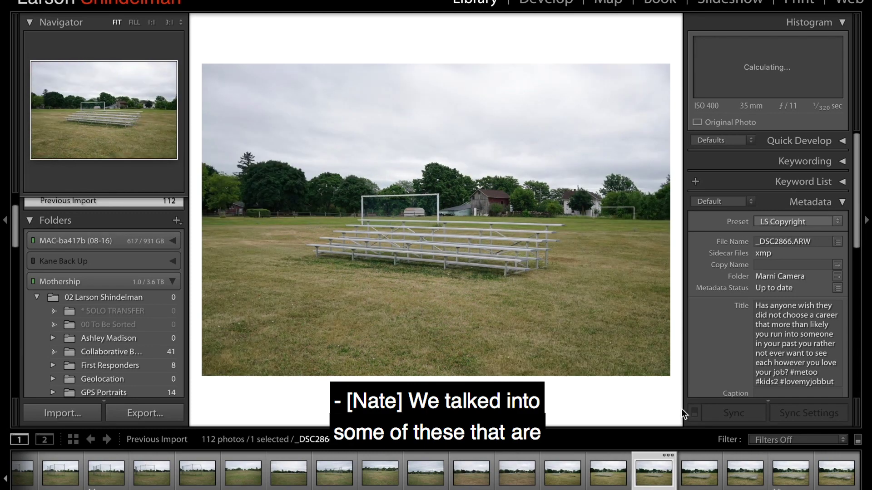
# Step: Inspect the soccer net and background buildings in _DSC2868.ARW at 1:1 magnification, then return to the full-photo view
pyautogui.press('Right')
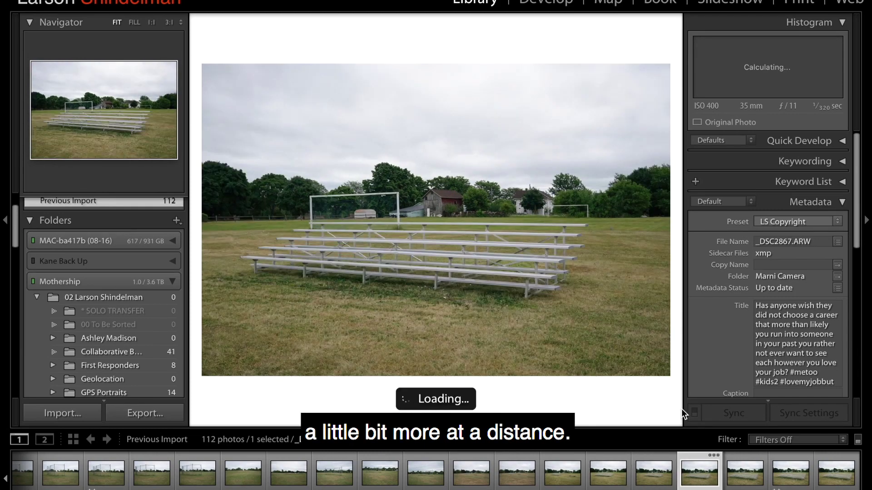
pyautogui.press('Right')
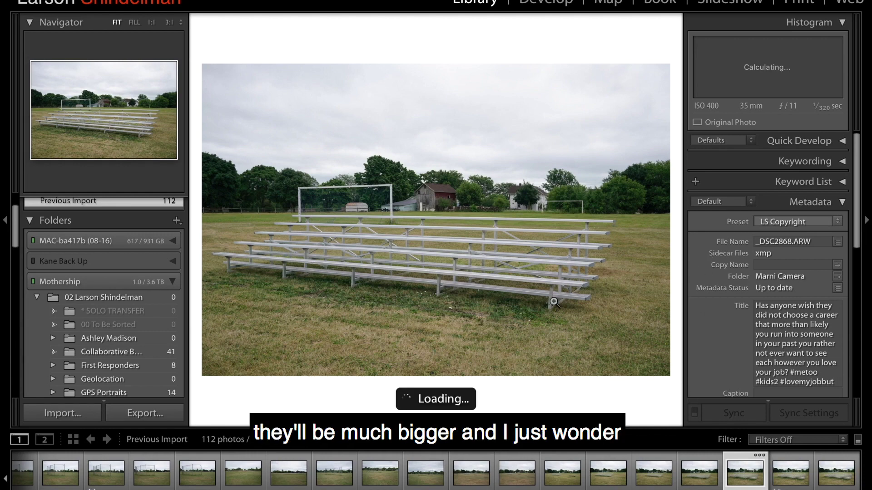
pyautogui.click(366, 226)
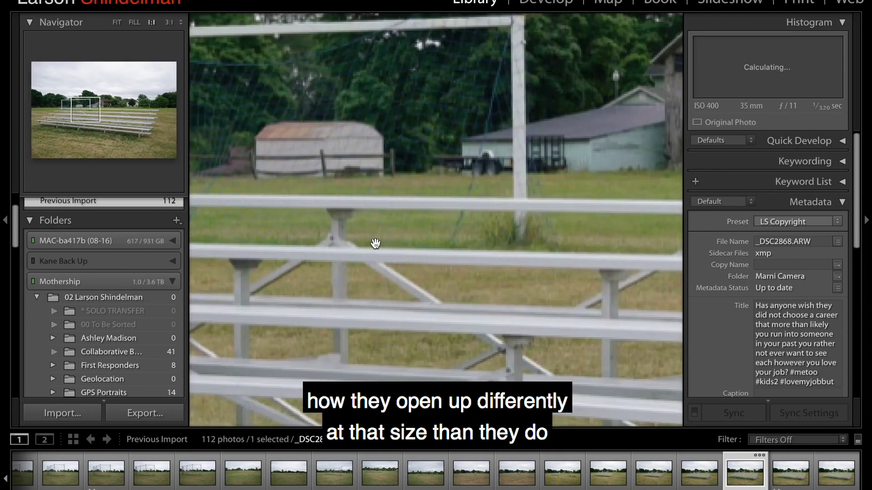
pyautogui.moveTo(412, 233); pyautogui.dragTo(458, 311)
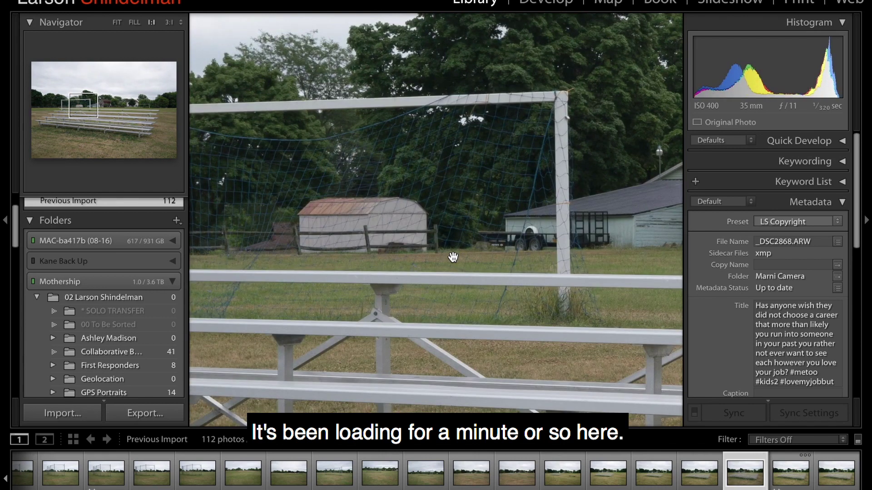
pyautogui.click(425, 266)
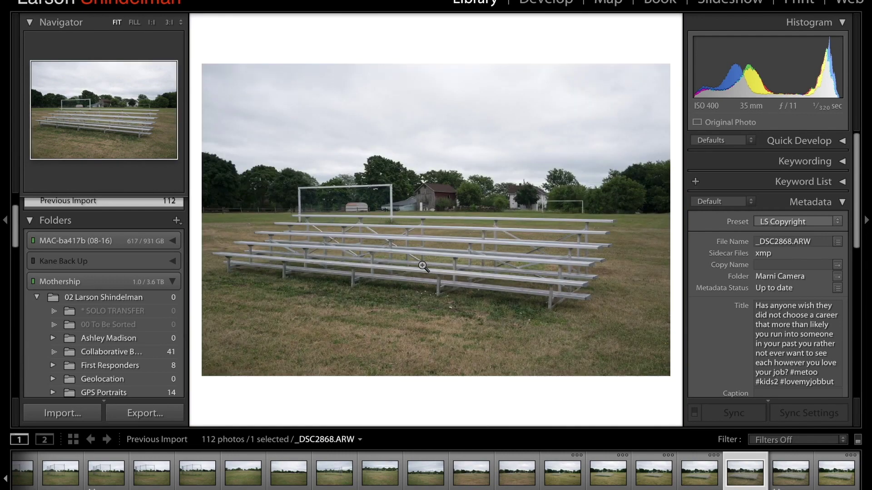
# Step: Return to the distant bleacher view, compare it with the preceding photo, and rate _DSC2866.ARW 2 stars
pyautogui.press('Left')
pyautogui.press('Left')
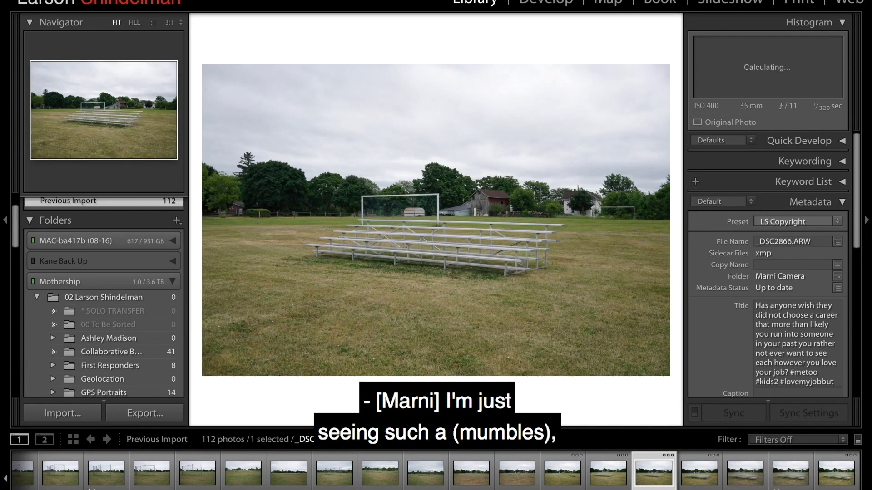
pyautogui.press('Left')
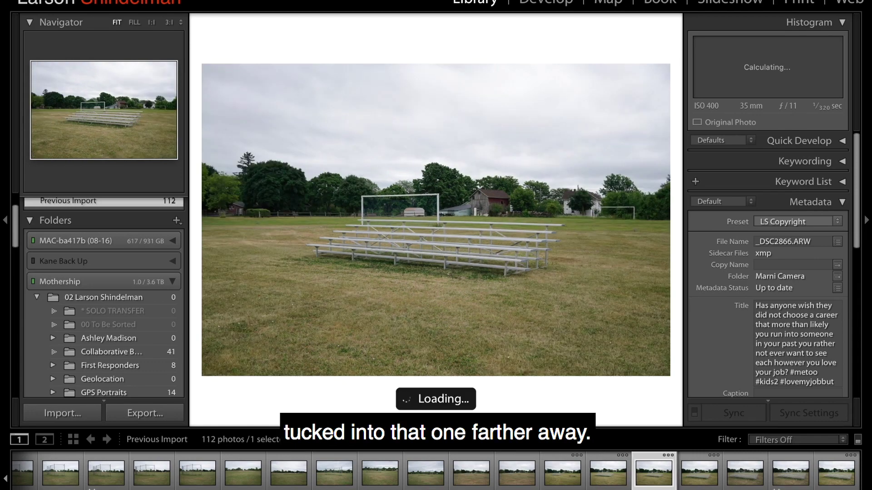
pyautogui.press('Left')
pyautogui.press('Right')
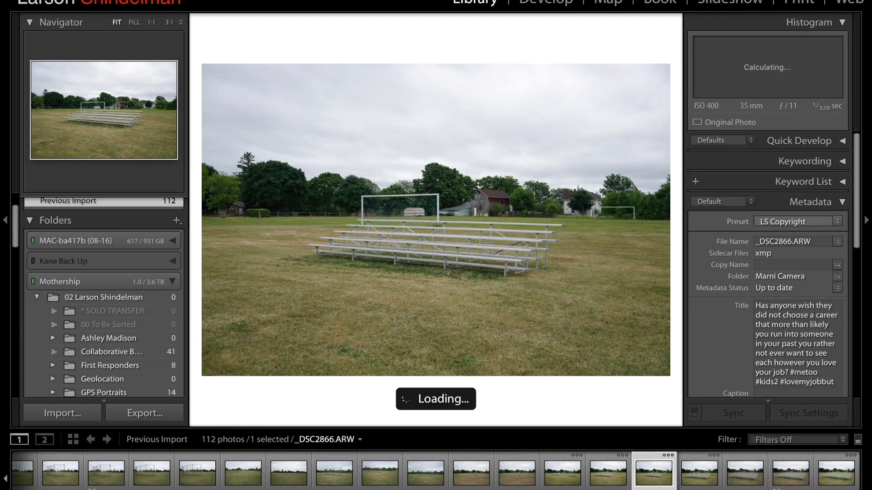
pyautogui.press('Left')
pyautogui.press('Right')
pyautogui.press('2')
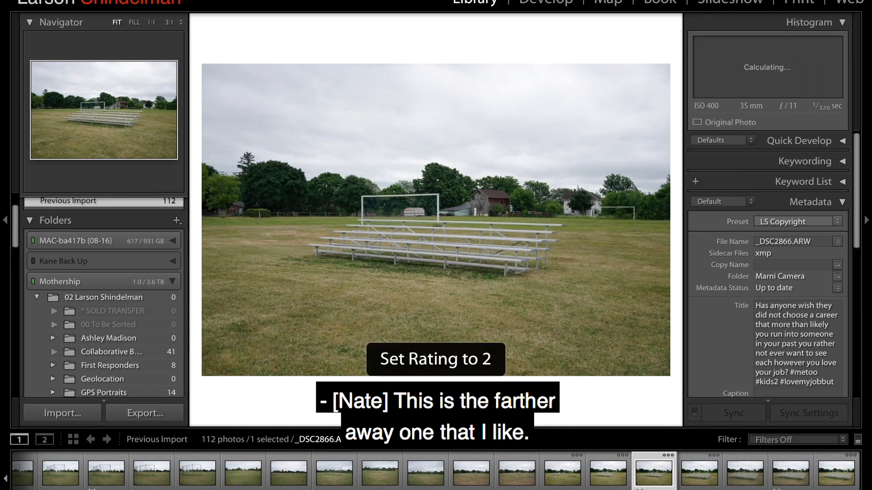
# Step: Examine the soccer net behind the bleachers in _DSC2866.ARW at 1:1 magnification
pyautogui.click(408, 218)
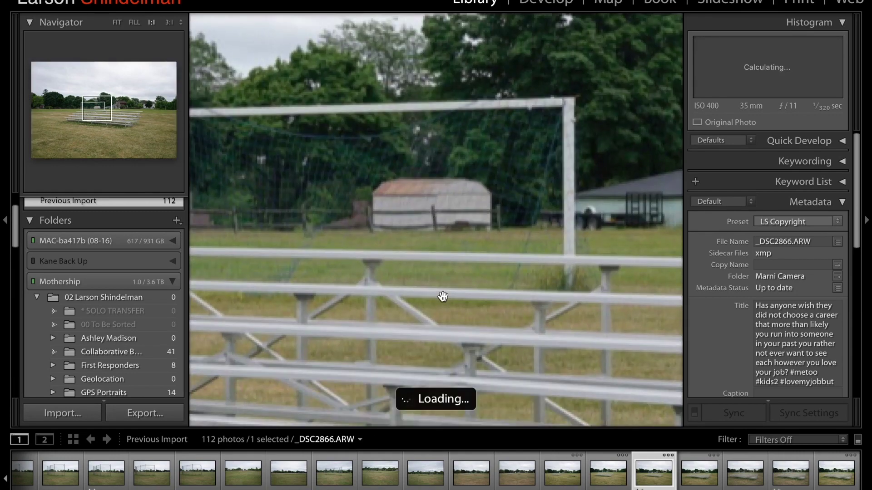